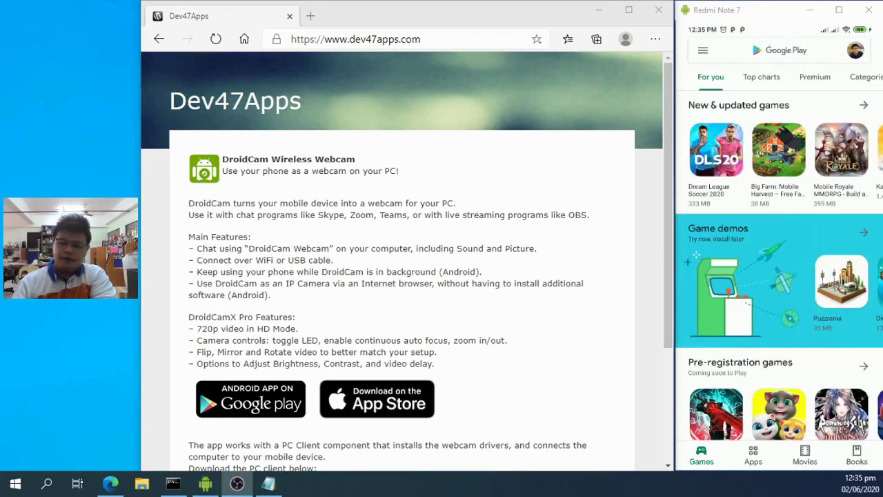
- Search the Play Store for 'droidcam' to confirm DroidCam Wireless Webcam is already installed
click(753, 42)
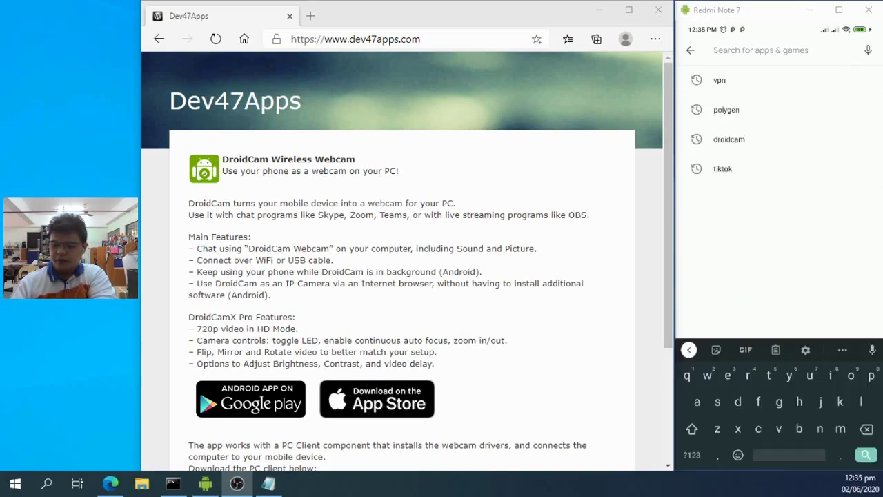
text(droidcam)
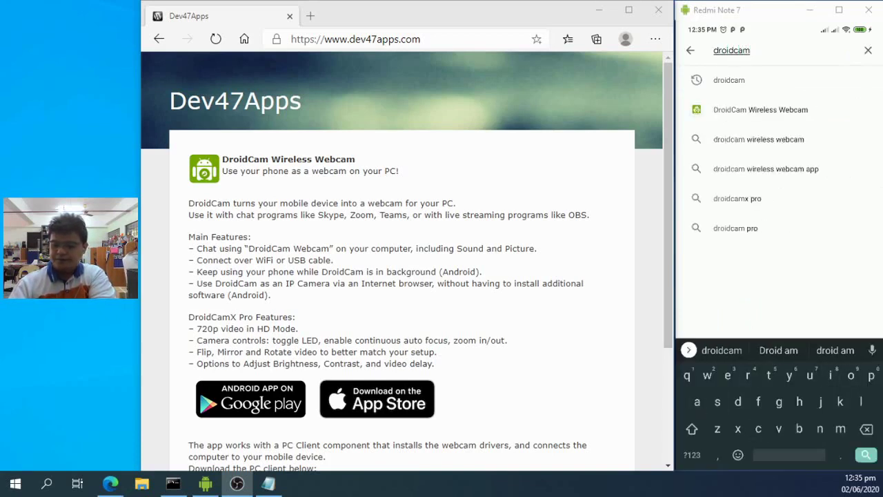
key(Return)
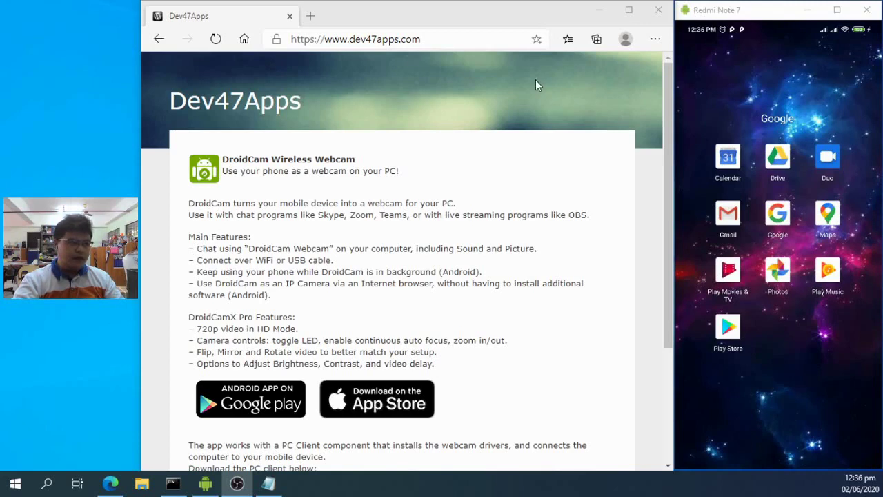
- Scroll the dev47apps DroidCam page in Edge down to the Windows and Linux client downloads
click(446, 14)
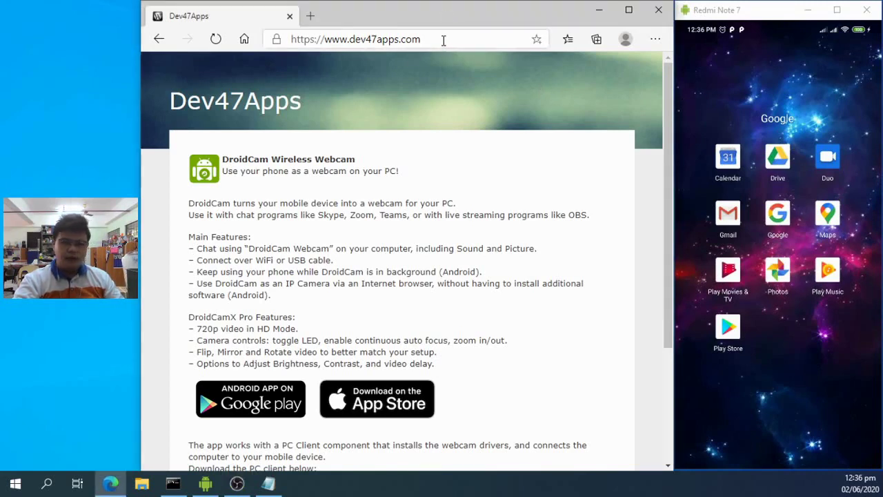
click(443, 40)
click(454, 39)
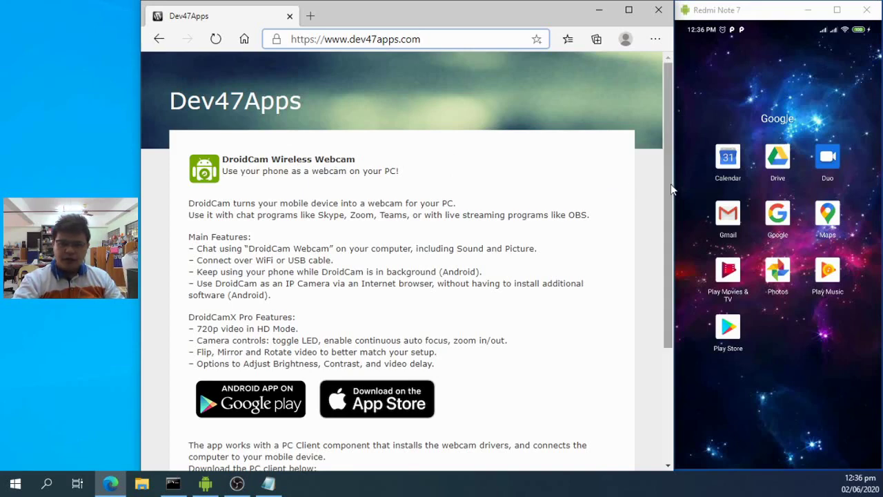
drag(670, 184, 673, 231)
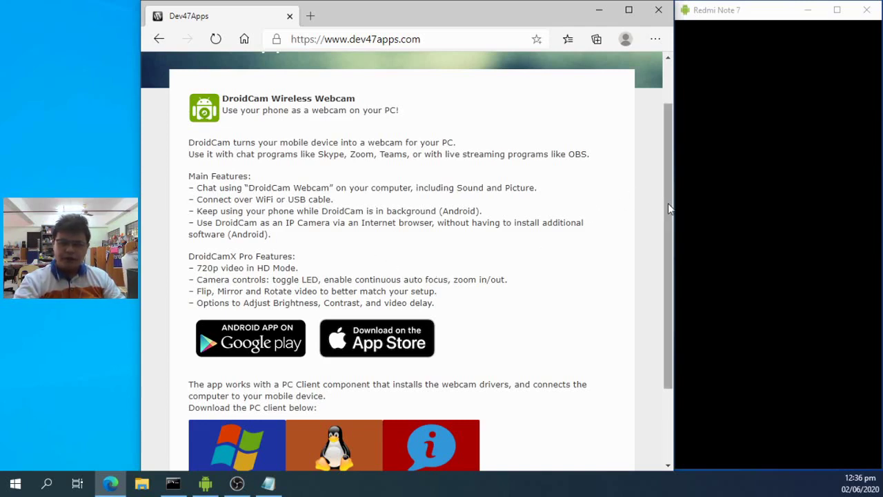
drag(668, 203, 675, 271)
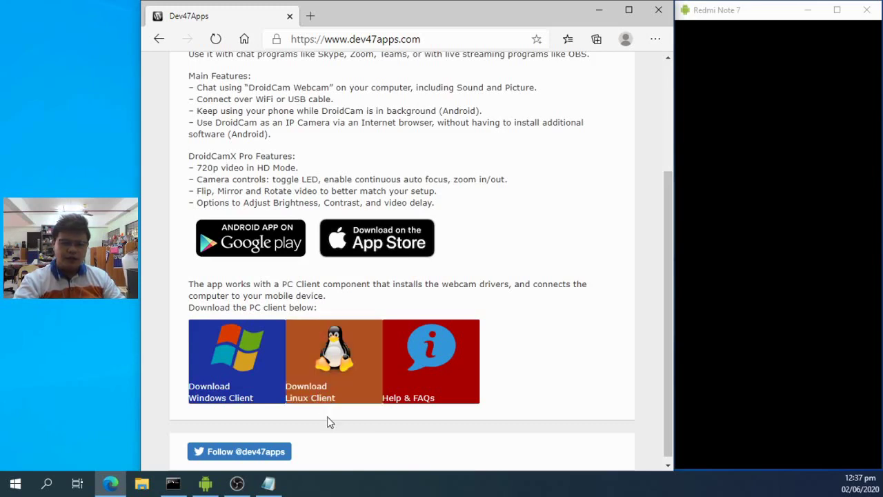
- Download the Android & iOS DroidCam Client 6.2.7 for Windows and run its installer, centred on screen
click(230, 371)
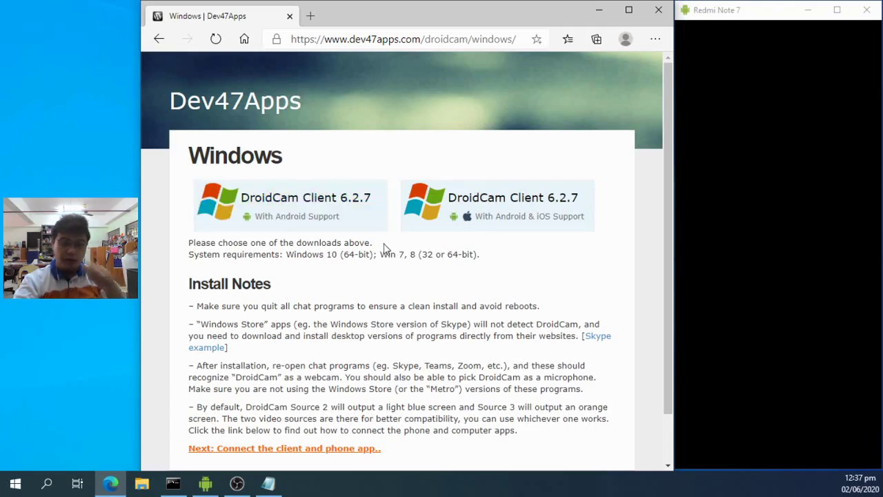
click(493, 227)
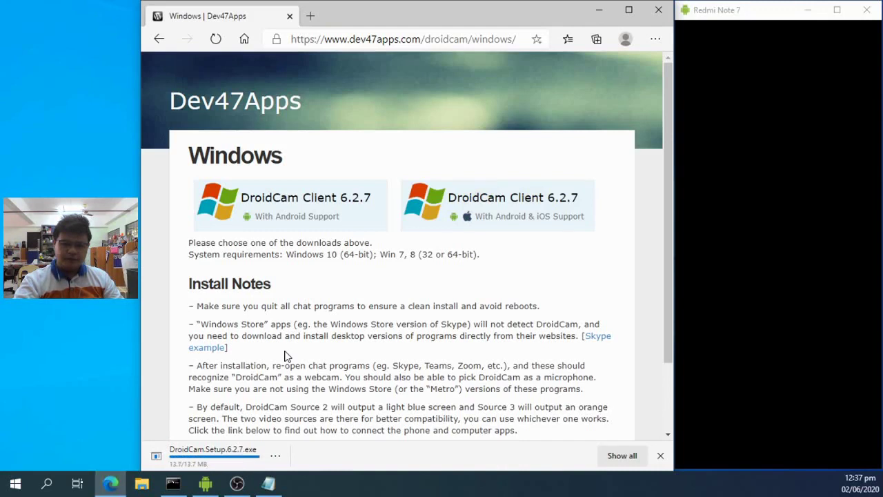
click(276, 457)
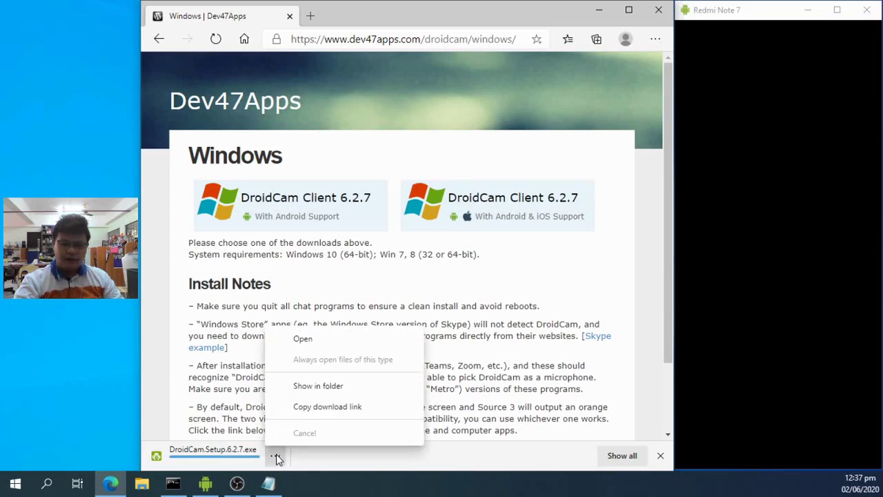
click(301, 347)
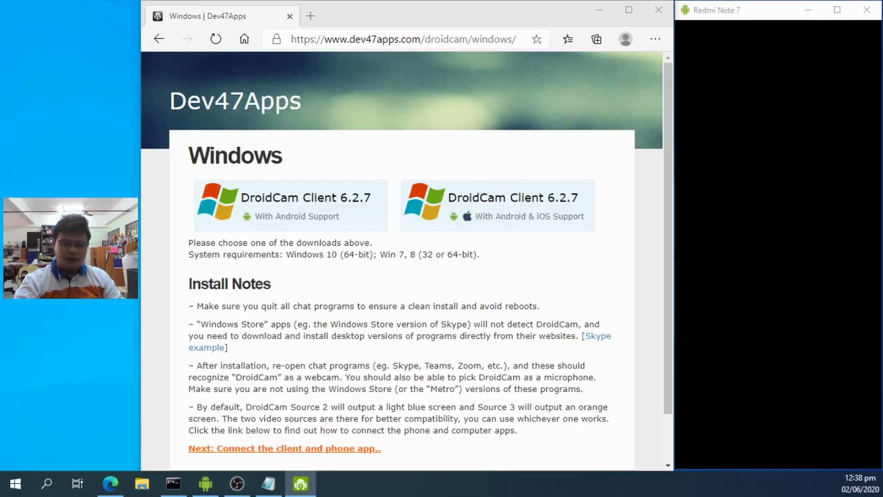
drag(537, 112, 359, 149)
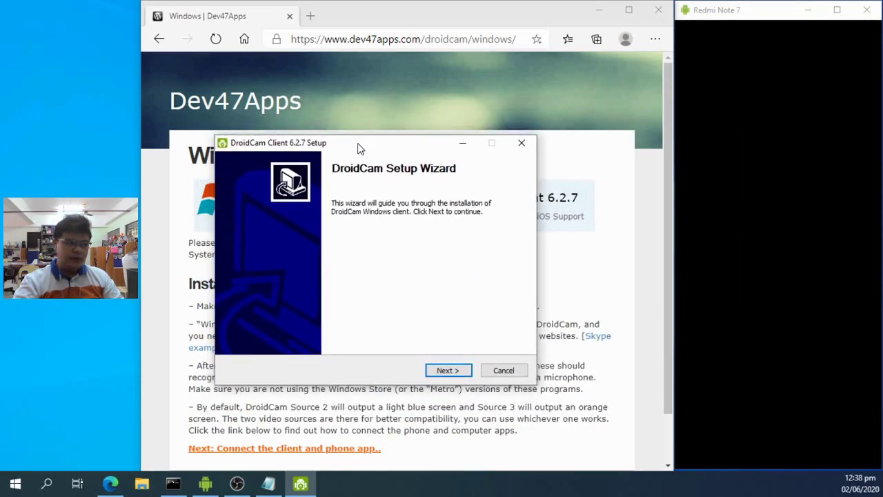
- Accept the licence, keep the default install folder, install DroidCam, and finish the wizard
click(446, 373)
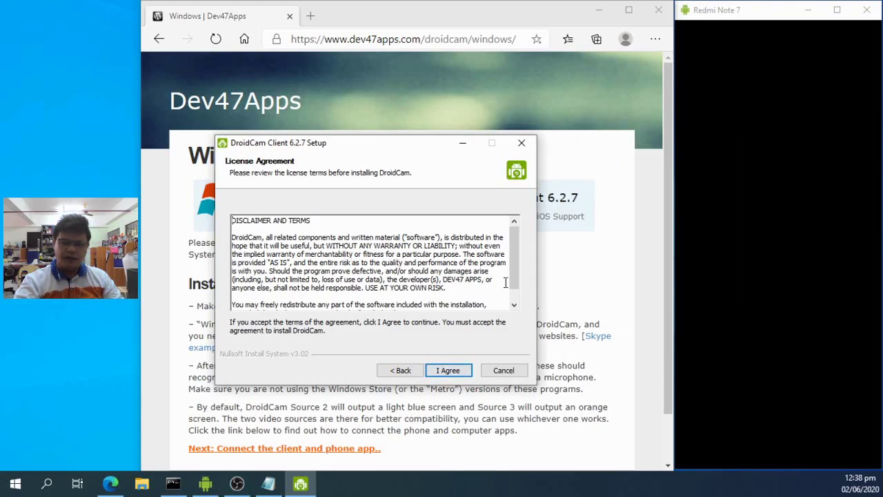
scroll(511, 283, down, 3)
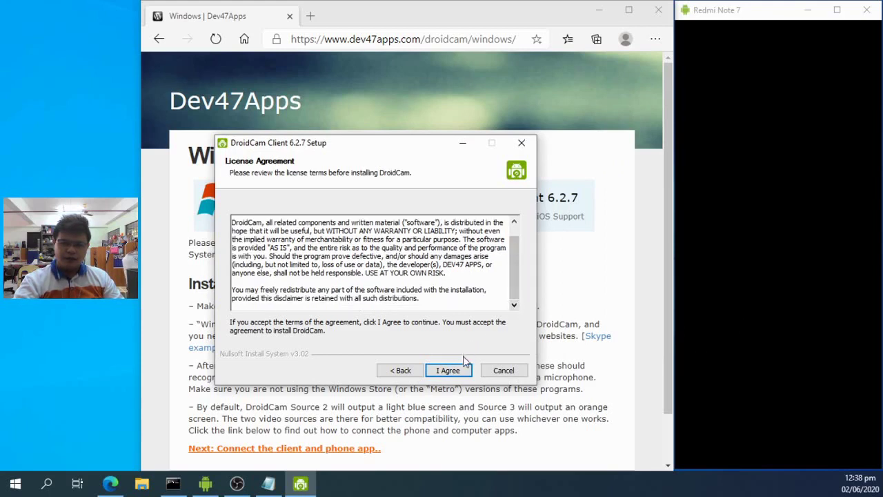
click(452, 371)
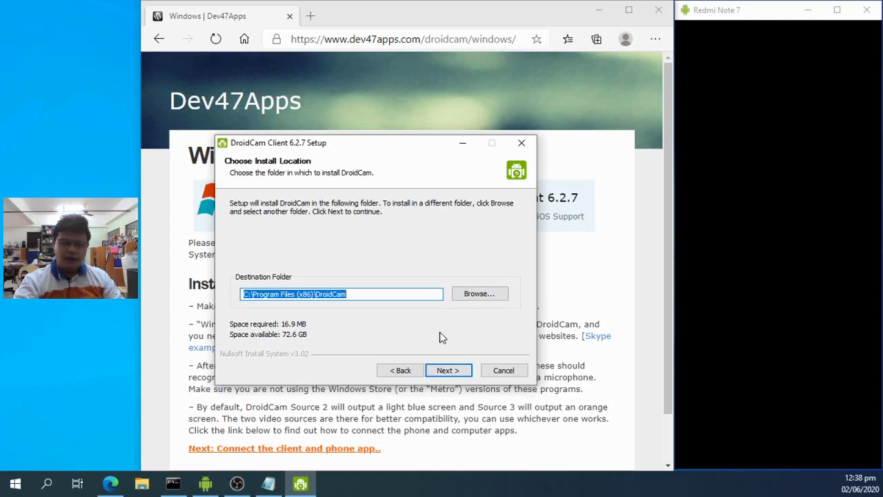
click(449, 371)
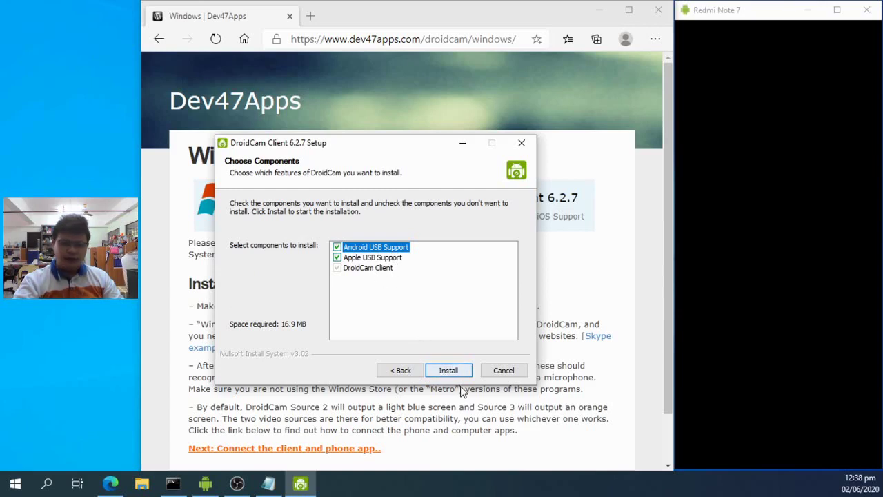
click(449, 371)
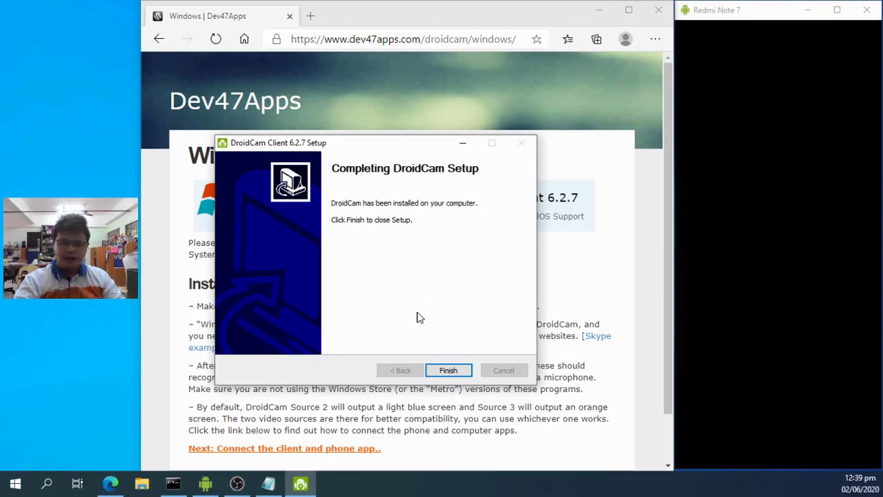
click(448, 371)
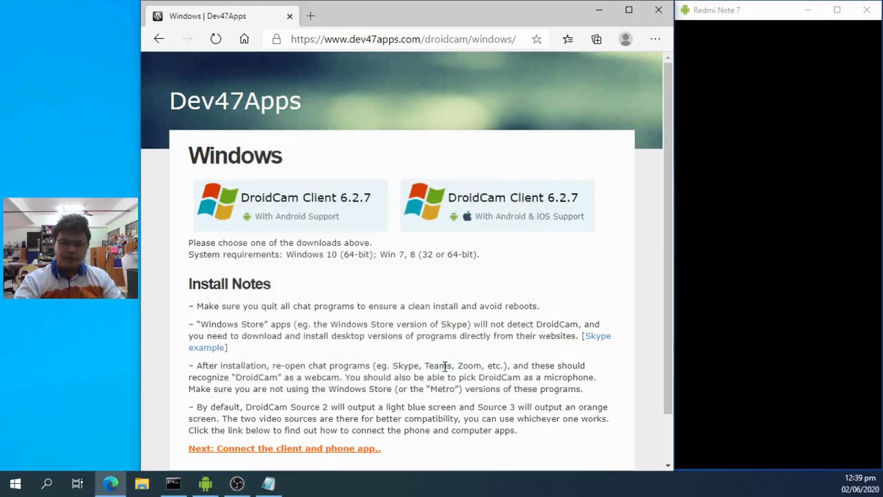
- Search the Start menu for 'droid' and launch DroidCam Client from the results
click(14, 484)
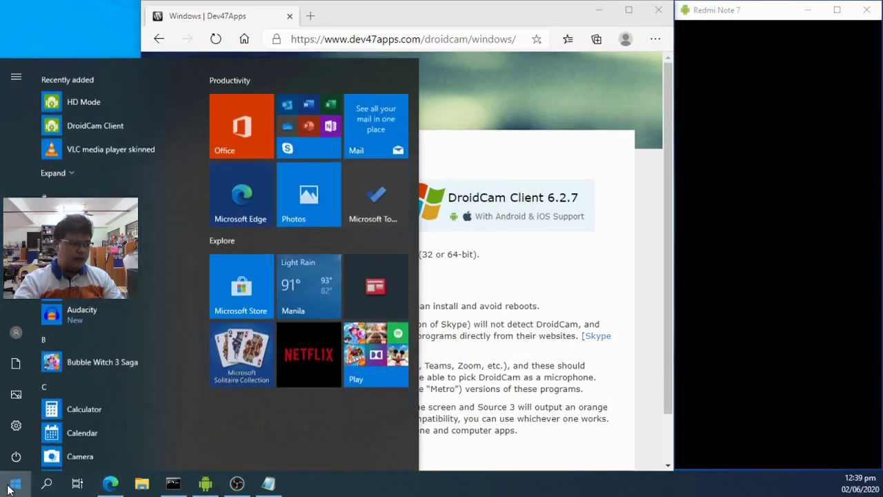
text(dri)
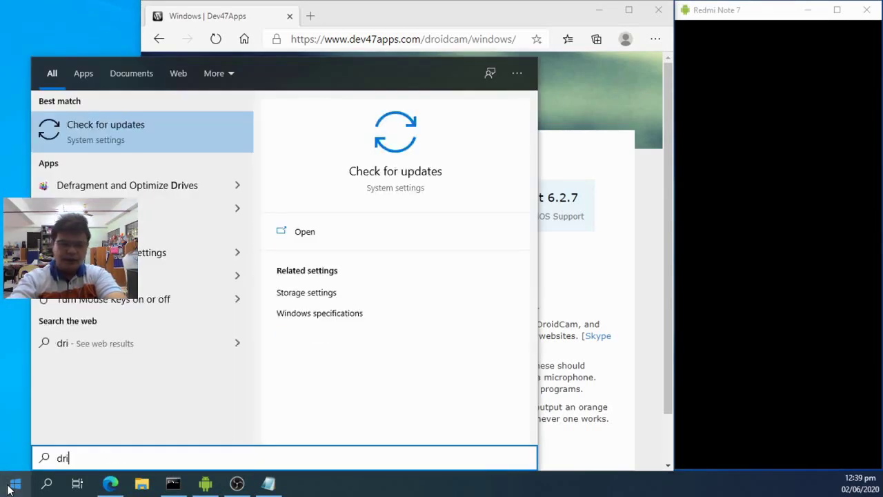
key(BackSpace)
text(oid)
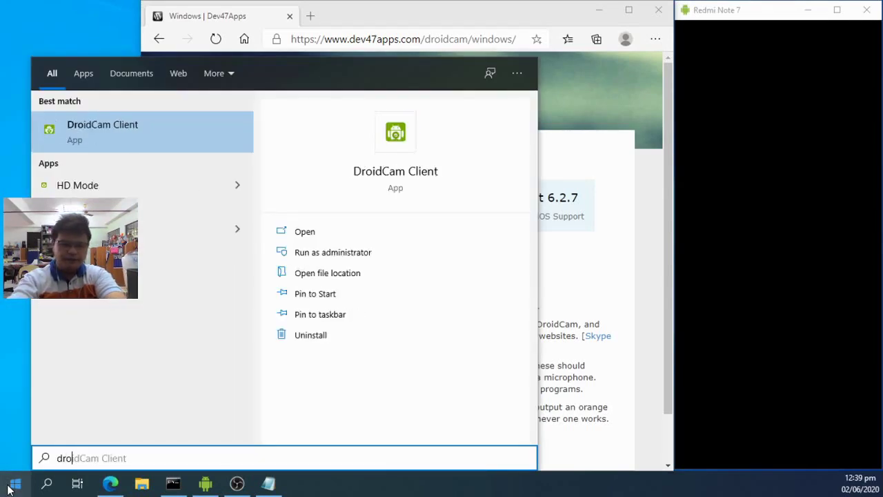
click(138, 139)
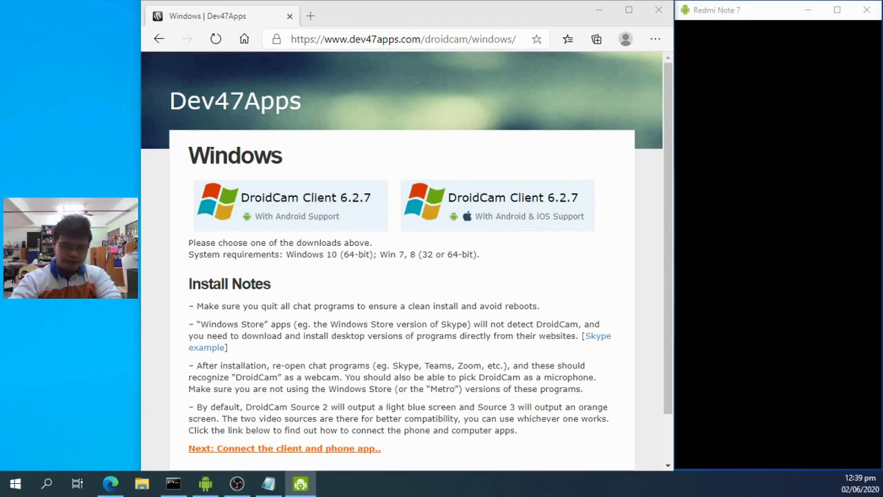
- Move the DroidCam Client connect window left over the Edge page
drag(815, 41, 666, 56)
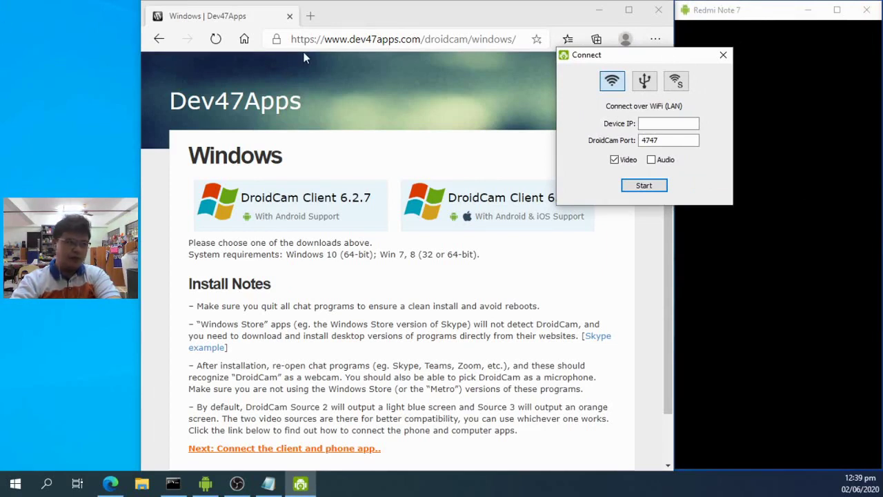
drag(614, 55, 475, 92)
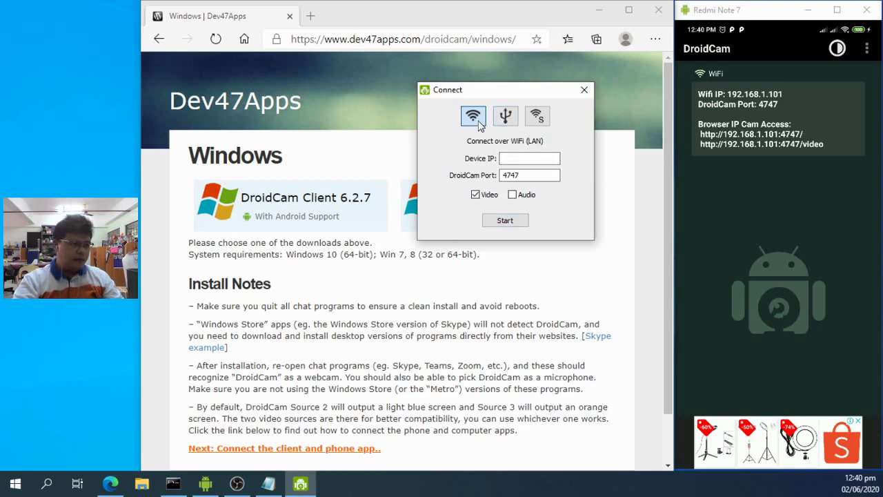
- Enter 192.168.1.101 as the Device IP, leaving port 4747 unchanged
click(517, 158)
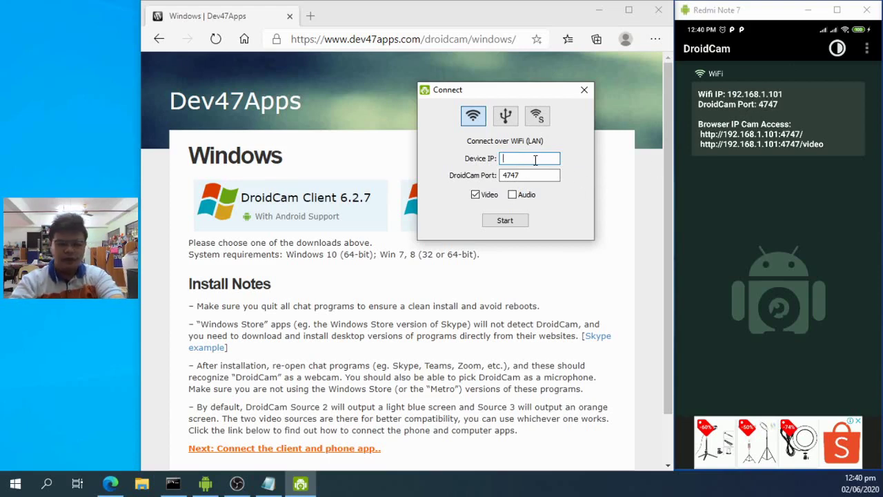
text(192.1)
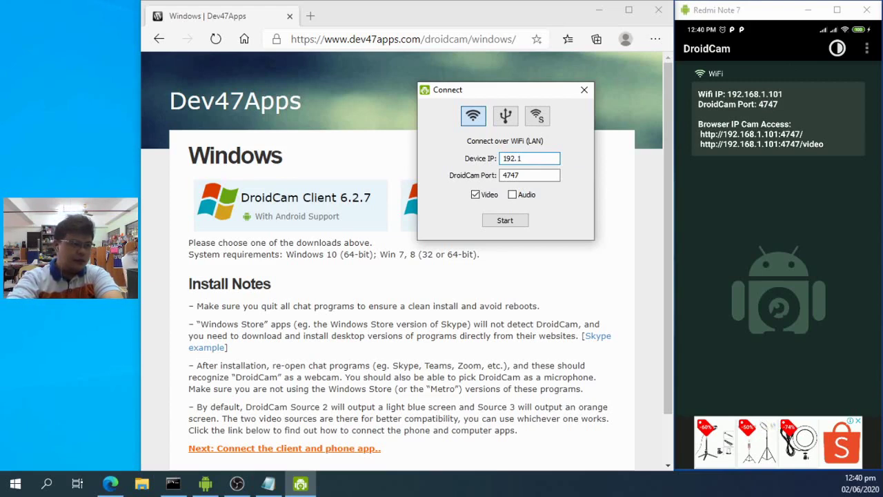
text(68)
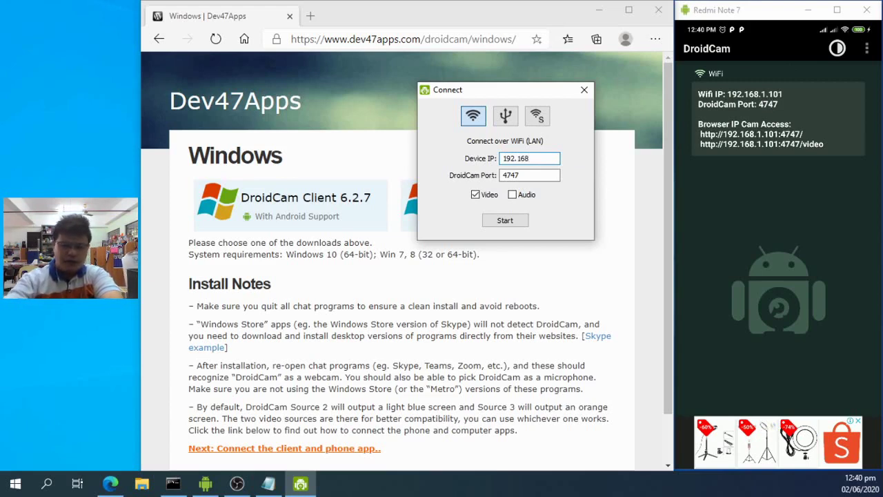
text(.1.1.)
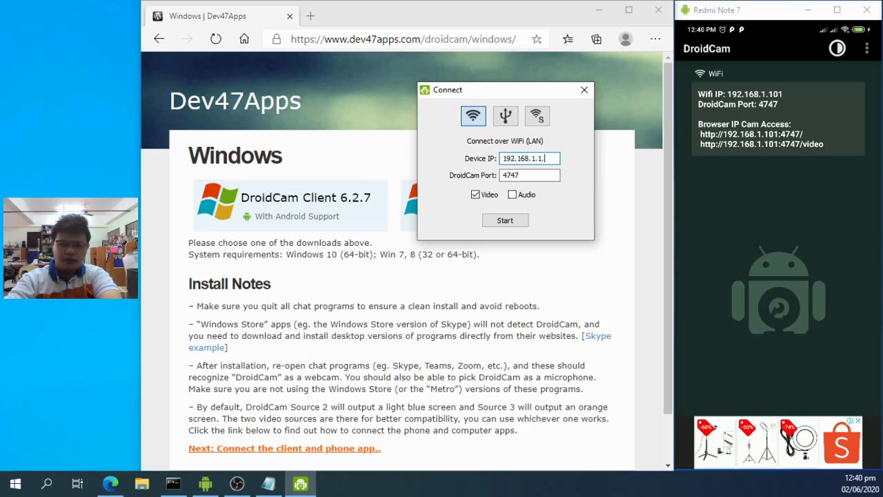
key(BackSpace)
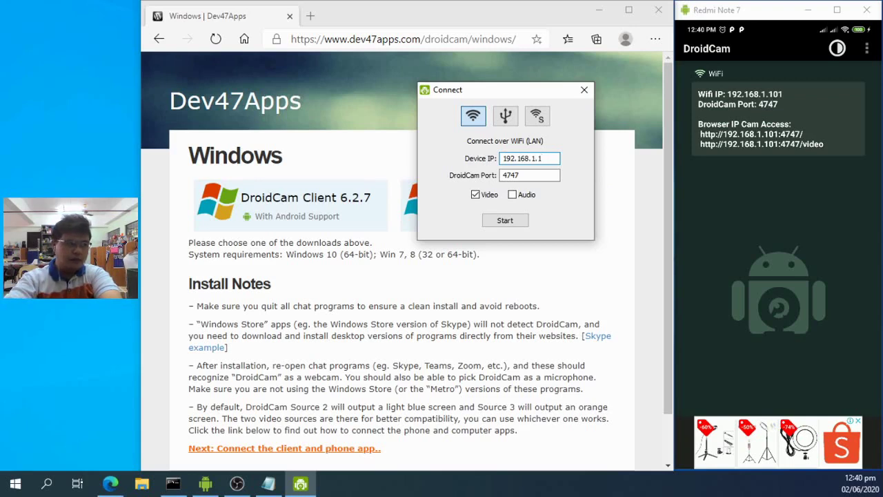
text(01)
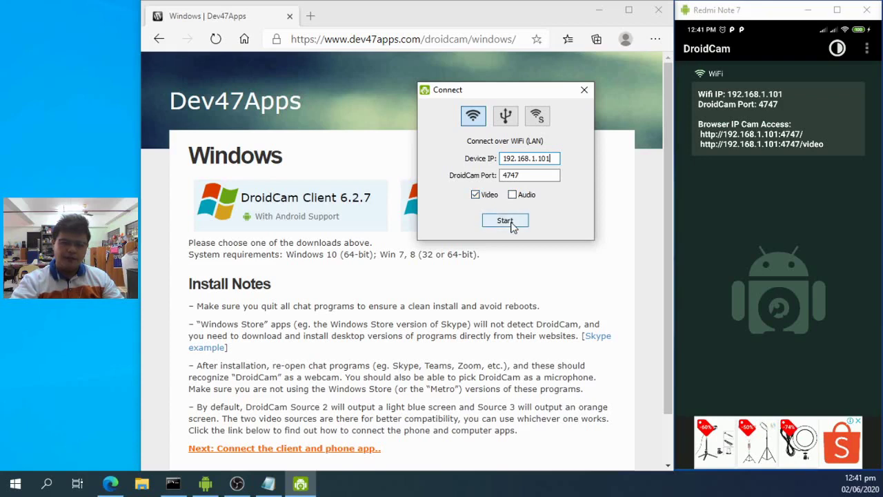
- Start the WiFi connection to the phone at 192.168.1.101, port 4747
click(511, 224)
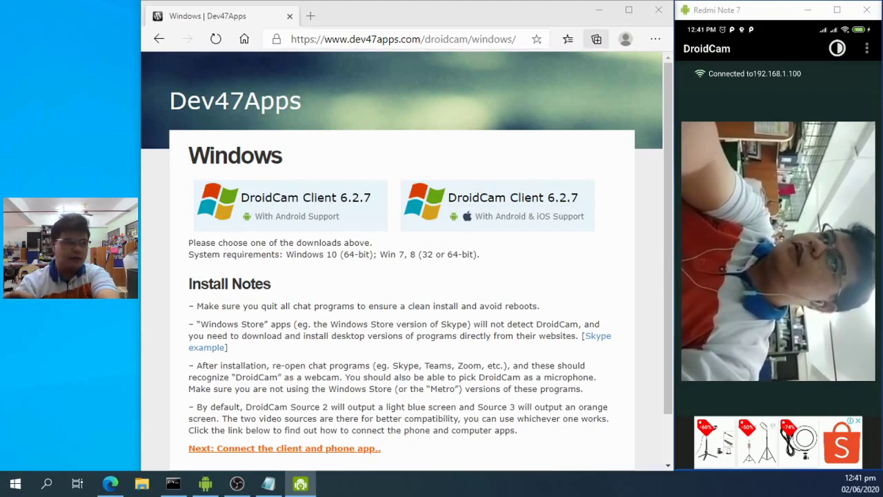
- Move the live camera preview window left and close the Redmi Note 7 mirror window
drag(882, 14, 161, 31)
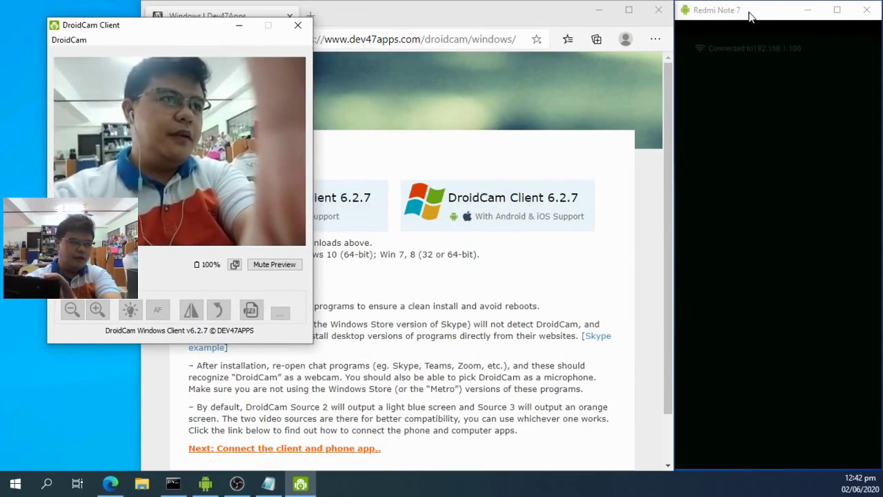
click(866, 10)
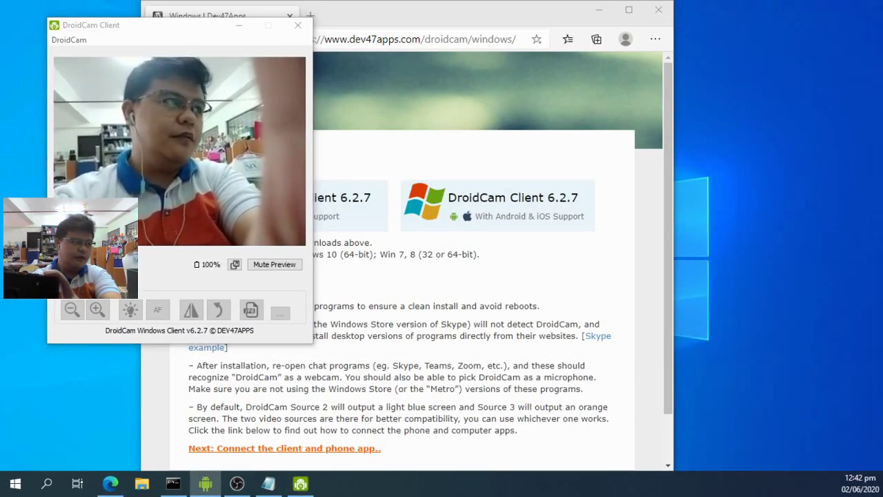